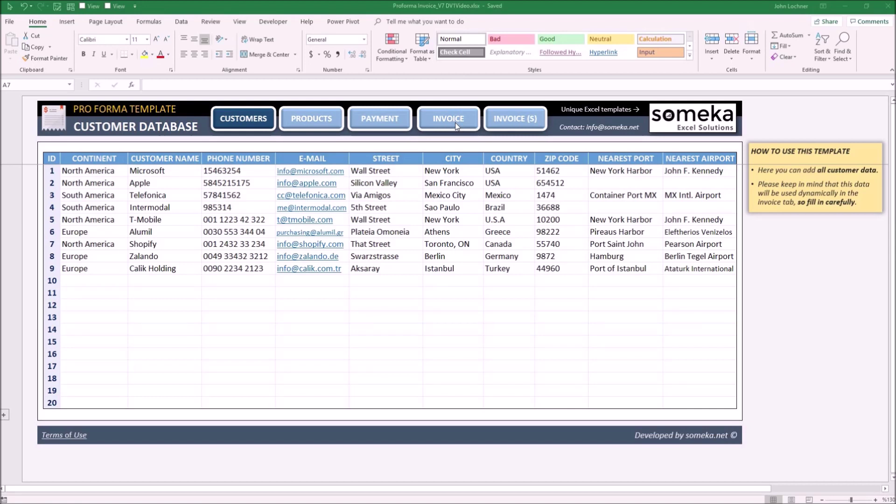
Step: Start customer row 10 with continent Europe, name X Company, the company's phone number and e-mail
left_click(80, 284)
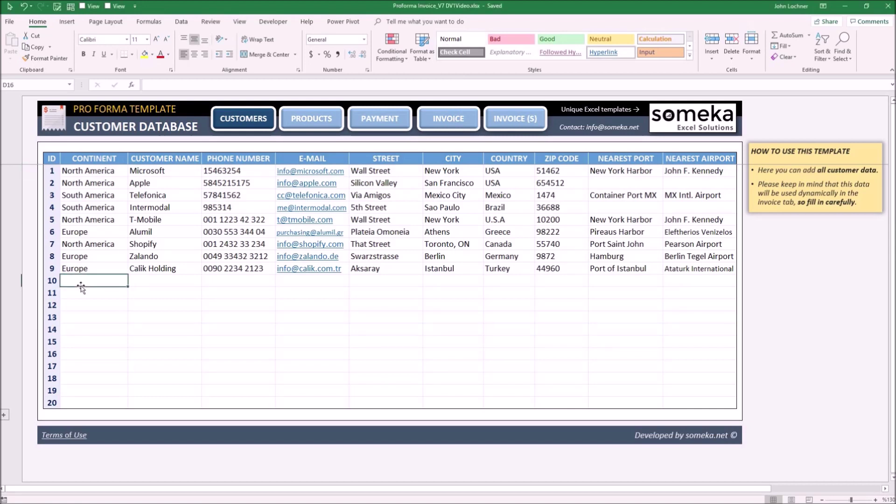
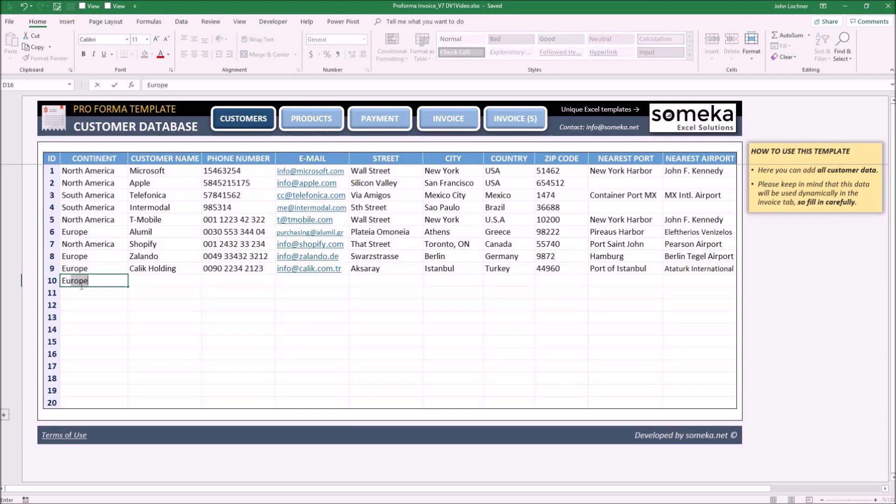
key("Tab")
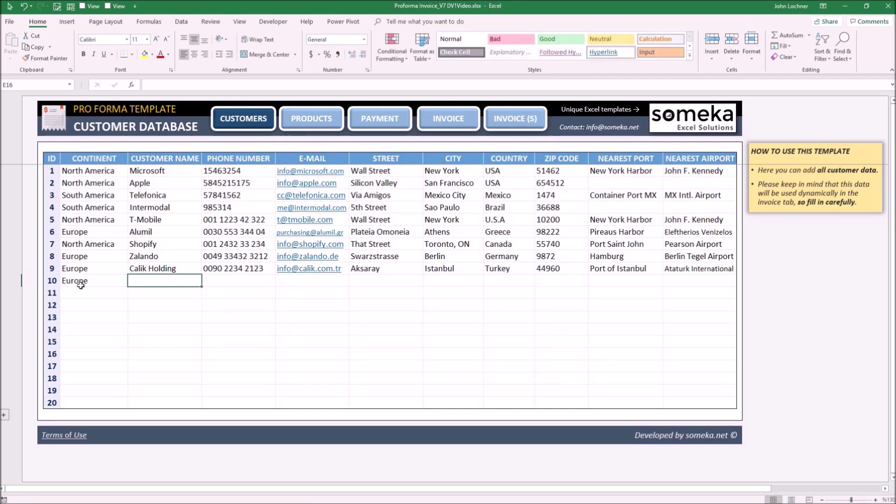
key("Tab")
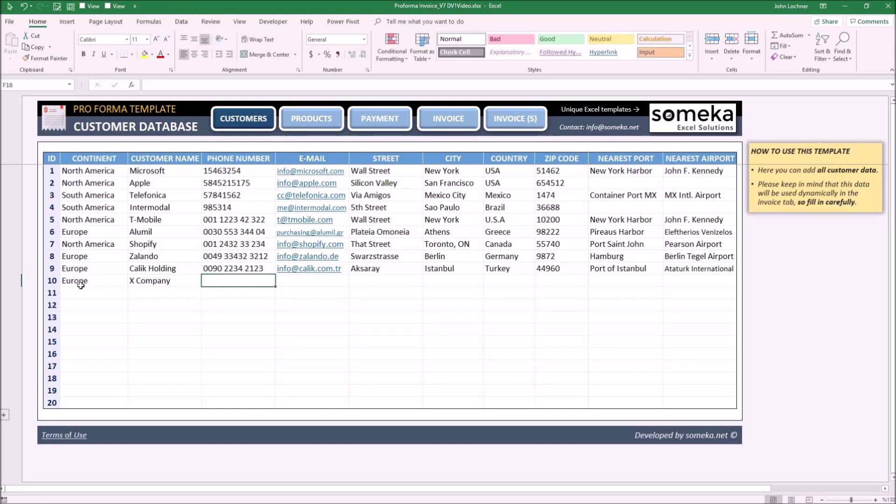
key("Tab")
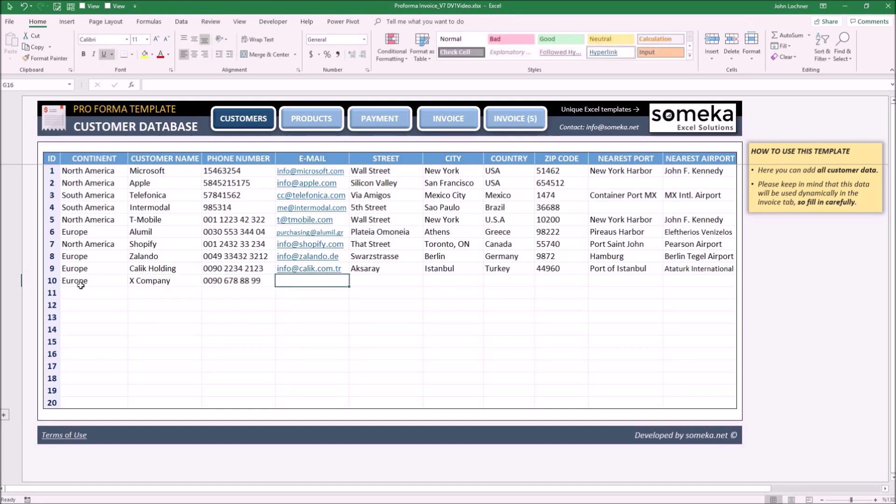
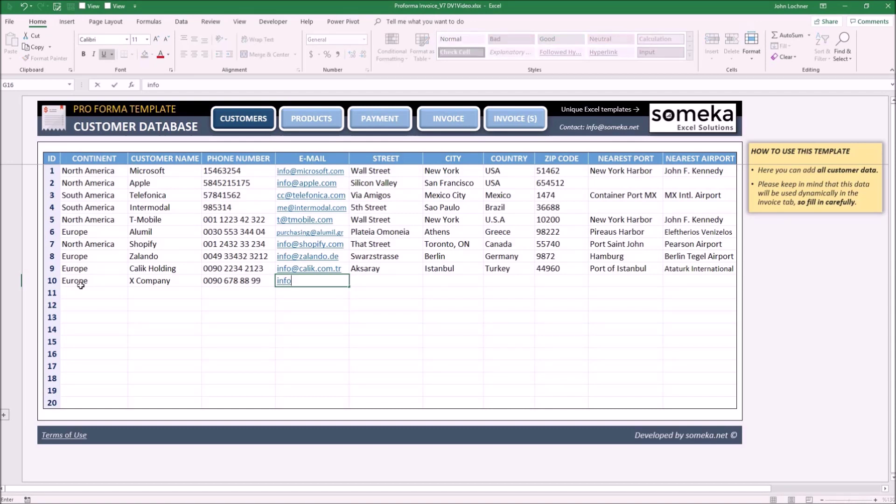
key("Tab")
Step: Copy street, city and country from the row above, enter ZIP 34567, and copy port and airport
key("ctrl+d")
key("Tab")
key("ctrl+d")
key("Tab")
key("ctrl+d")
key("Tab")
type("34567")
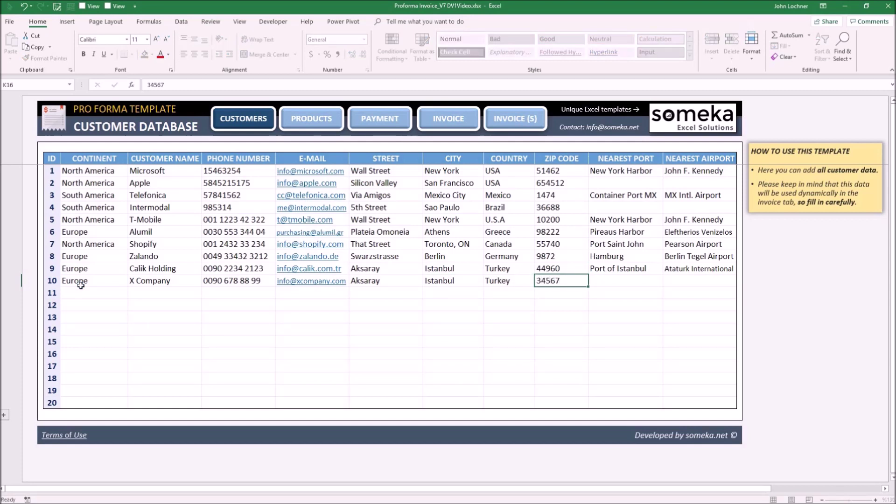
key("Tab")
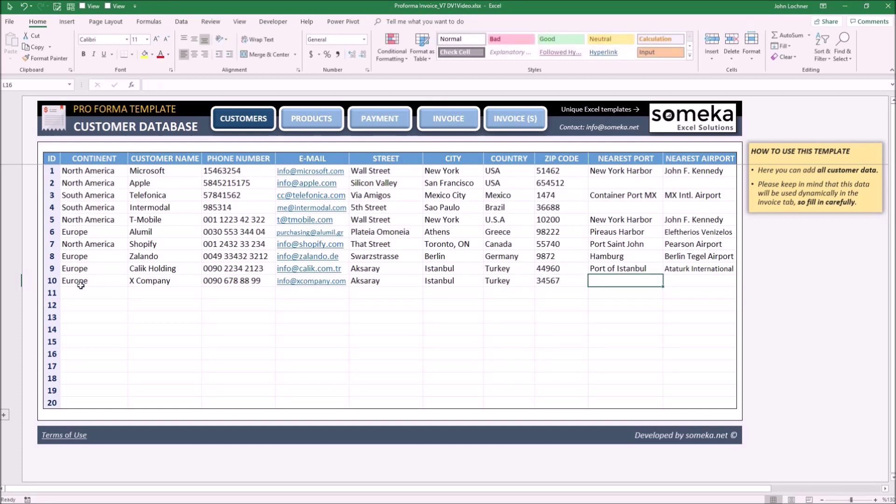
key("ctrl+d")
key("Tab")
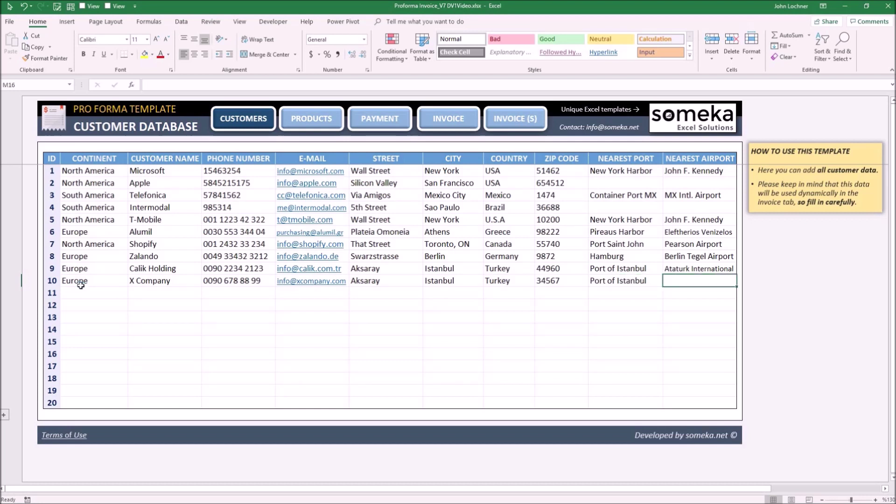
key("ctrl+d")
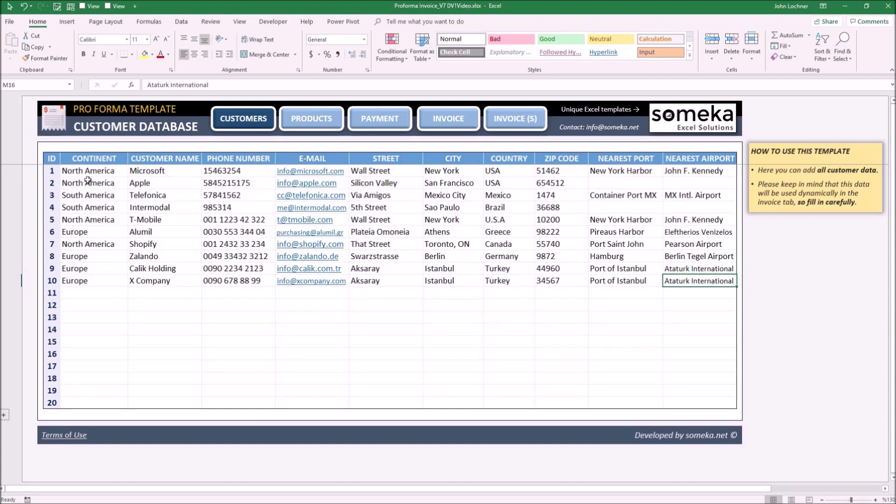
Step: Expand and collapse the customer table's grouped rows, then go to the Product Database sheet
left_click_drag(93, 171, 75, 407)
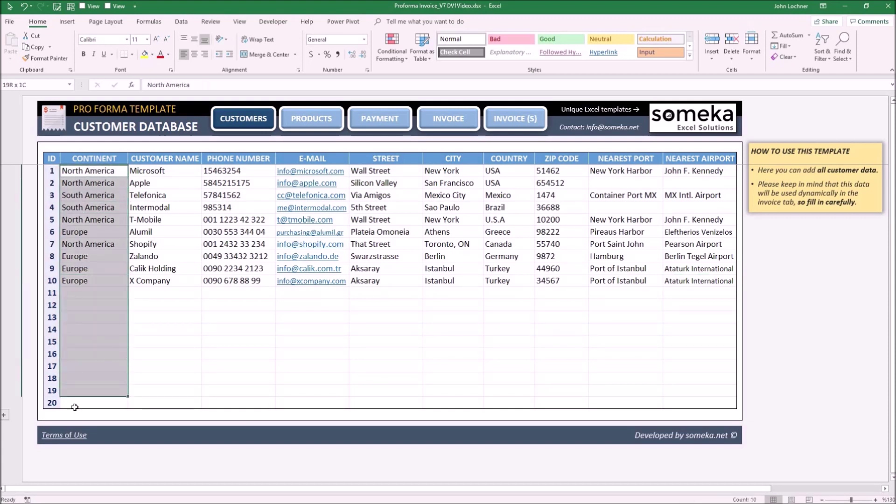
left_click(4, 414)
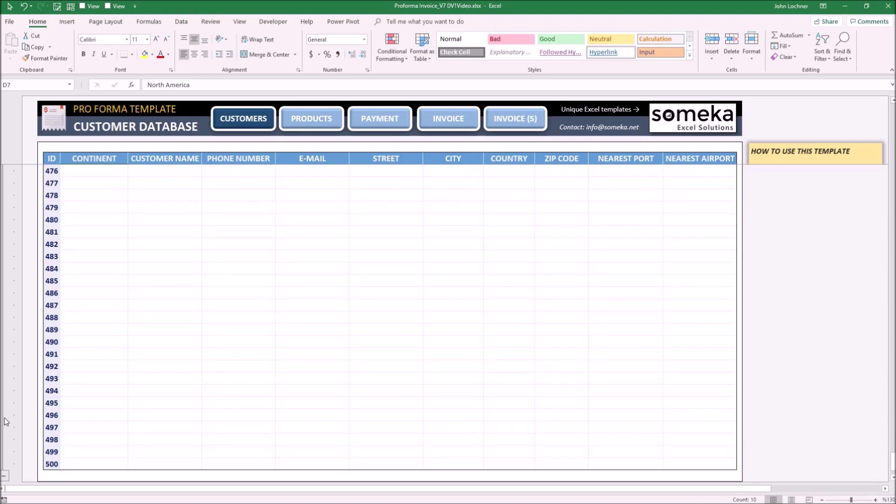
left_click(5, 421)
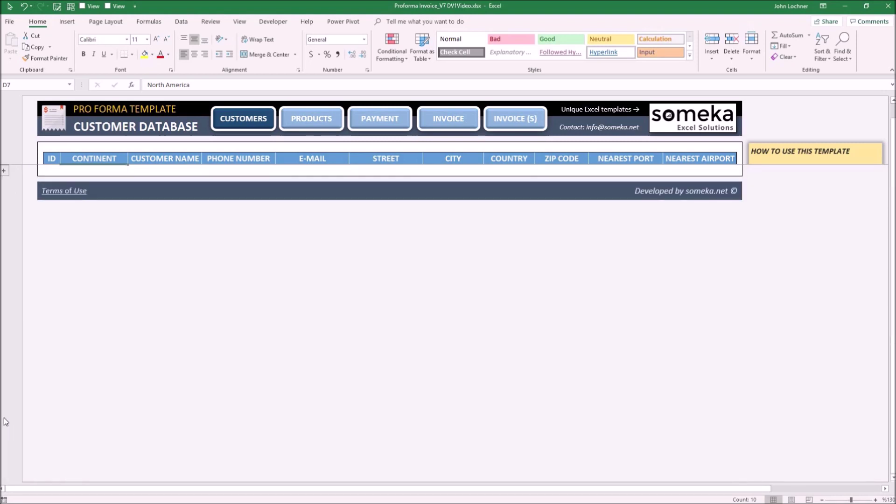
left_click(4, 170)
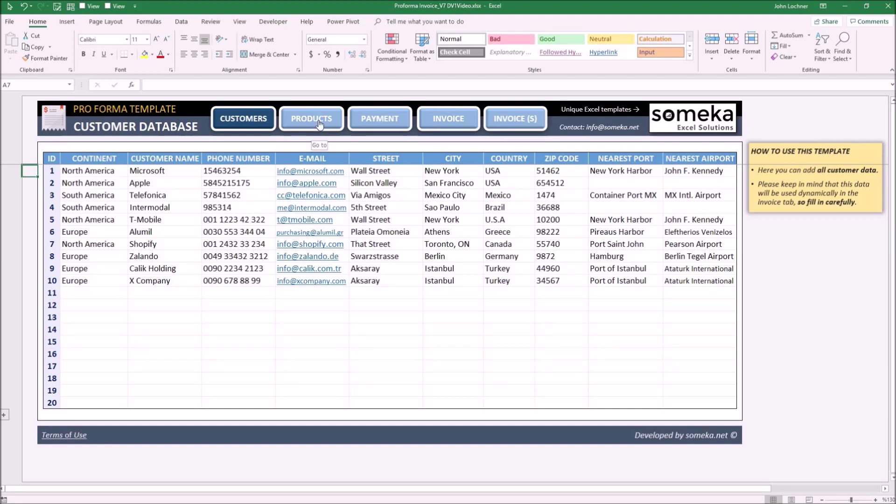
left_click(319, 124)
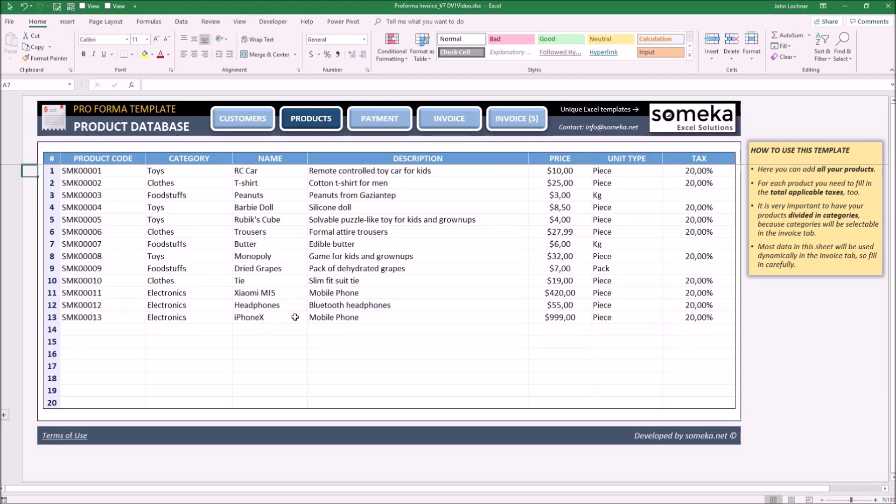
Step: Expand and collapse the product table, view the payment details, then go to the Detailed Invoice
left_click(5, 415)
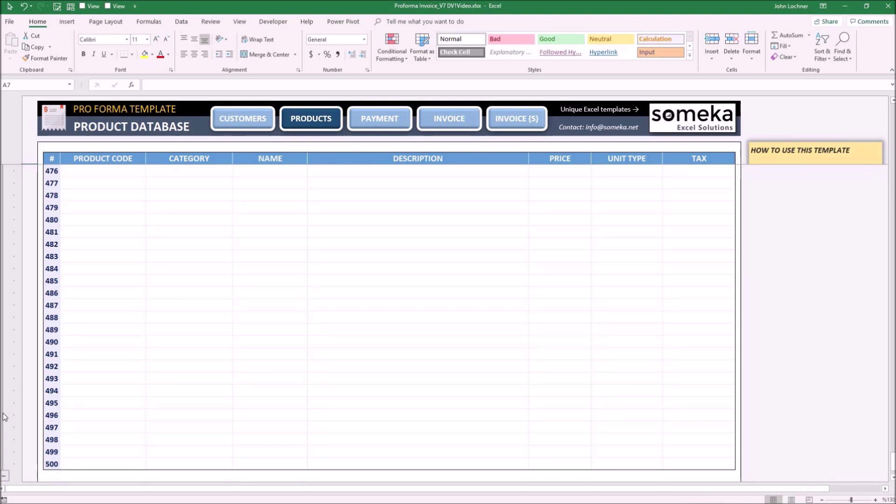
left_click(5, 417)
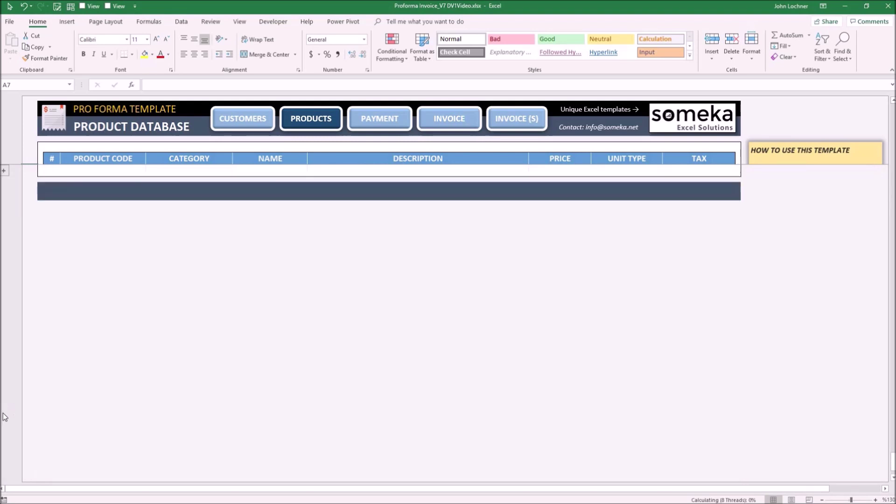
left_click(379, 119)
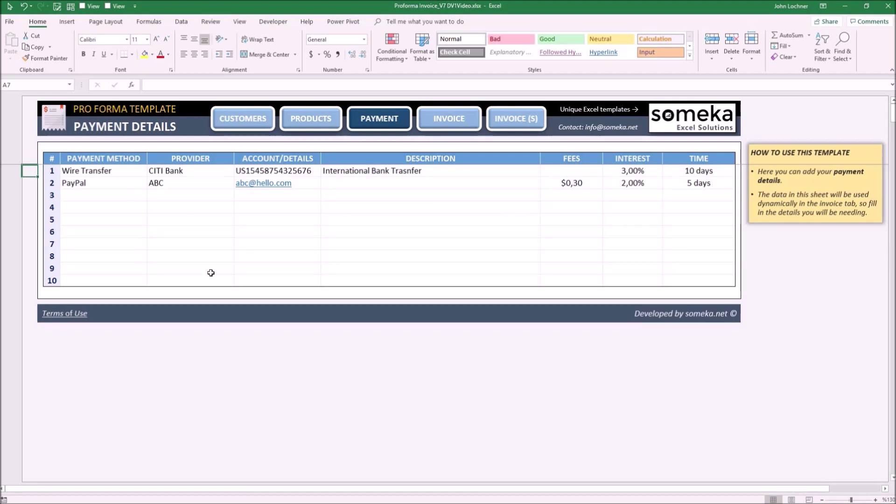
left_click(444, 122)
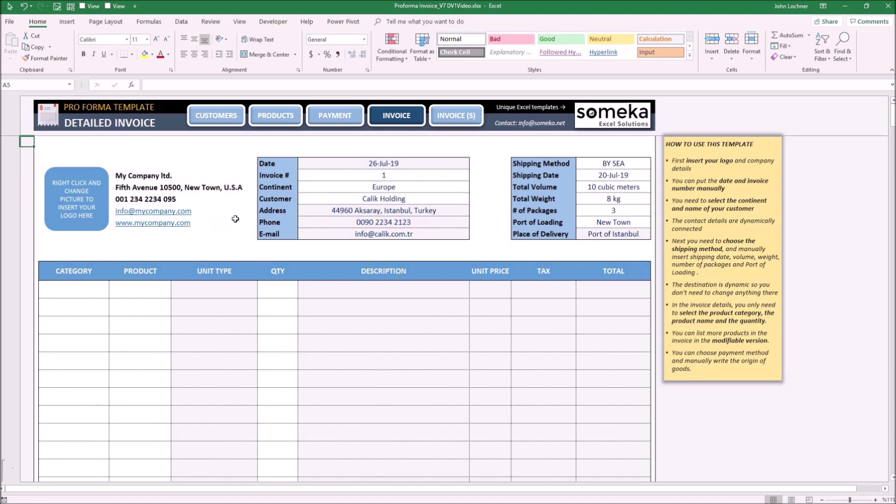
left_click(377, 175)
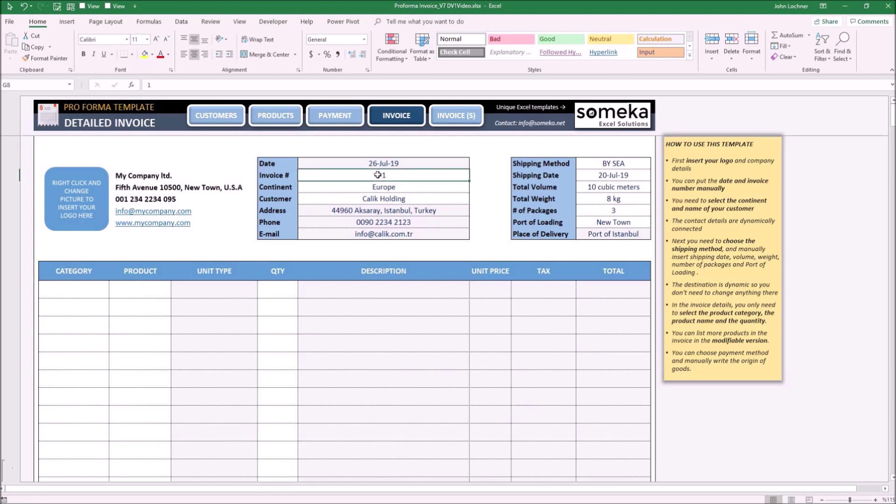
left_click(392, 187)
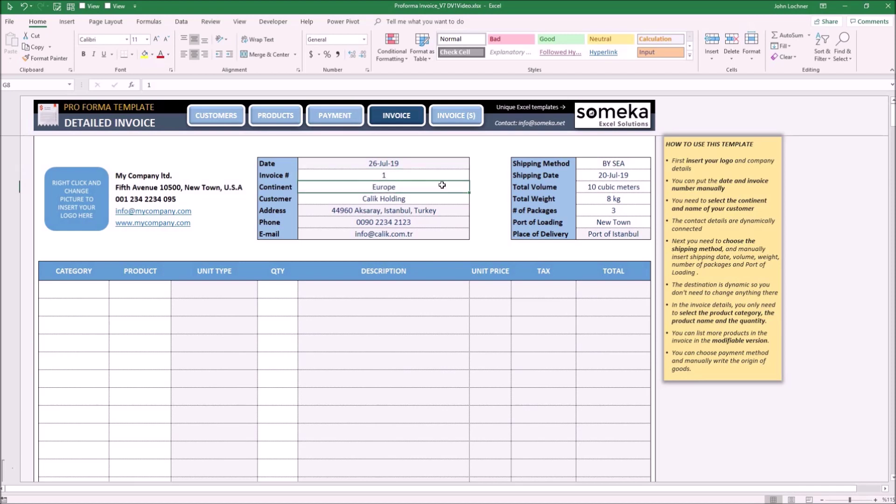
left_click(469, 200)
left_click(474, 200)
left_click(650, 167)
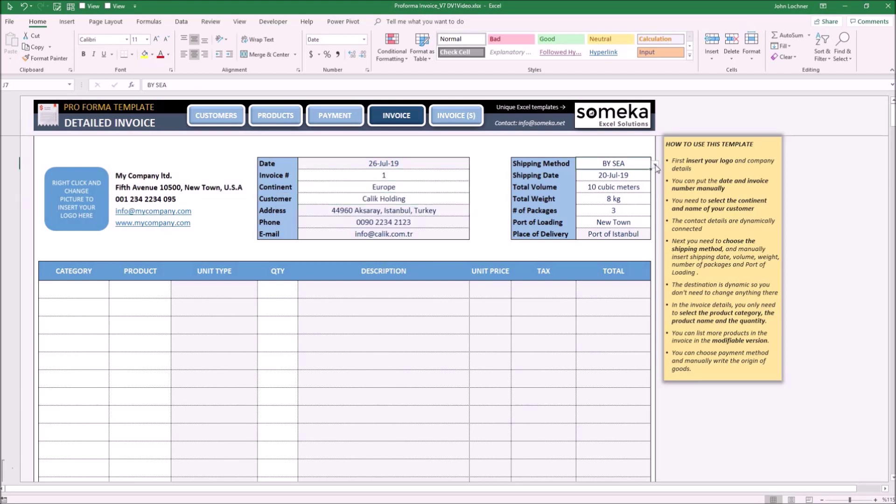
left_click(656, 166)
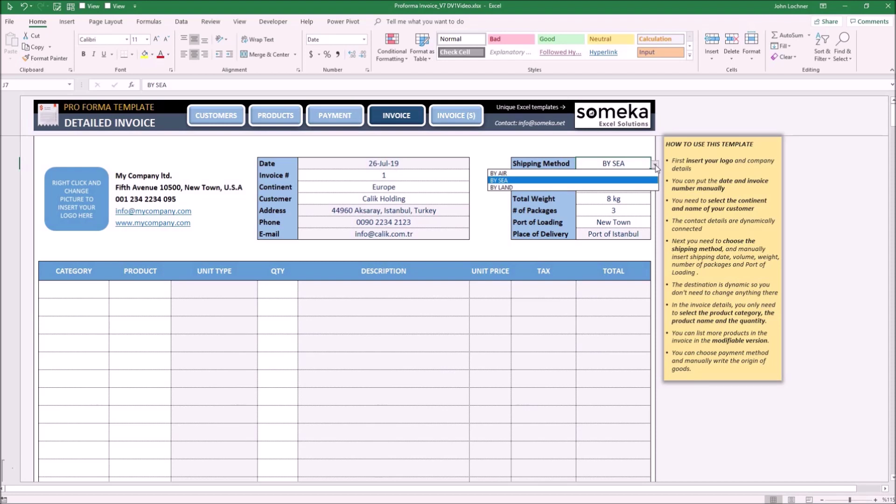
left_click(655, 166)
left_click(656, 167)
key("Up")
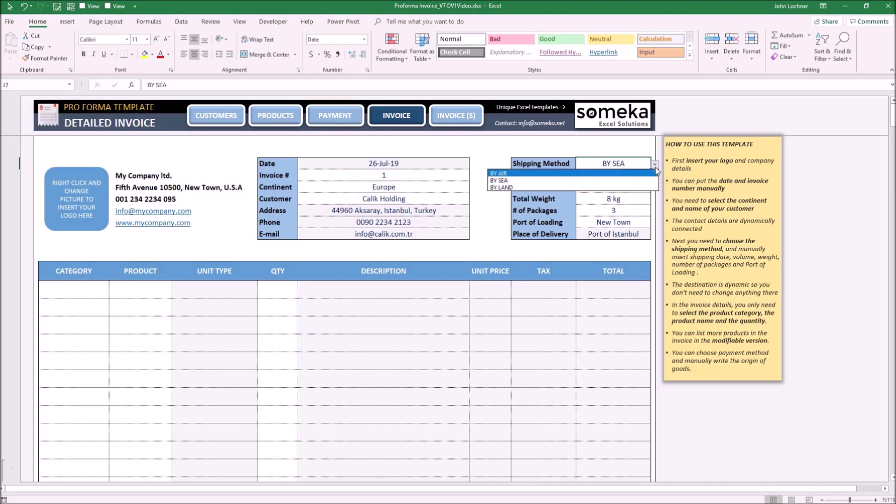
key("Escape")
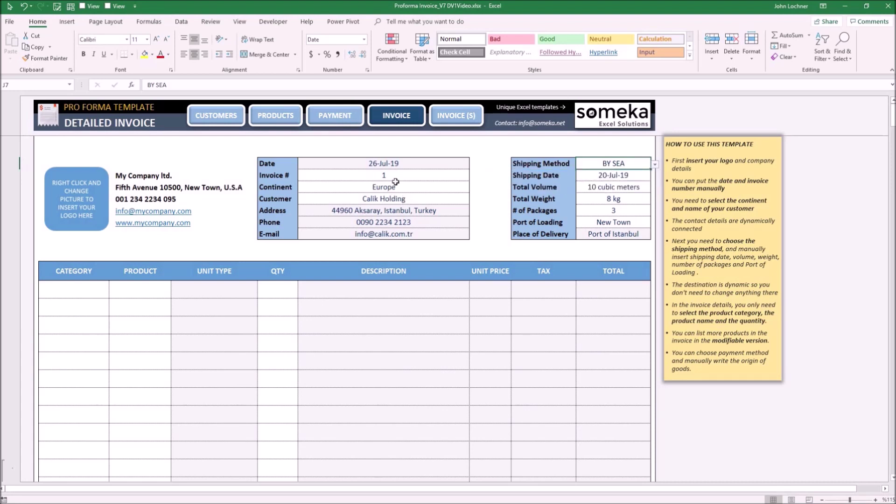
Step: Keep Europe as the continent and choose X Company as customer, auto-filling its address and contacts
left_click(465, 187)
left_click(473, 188)
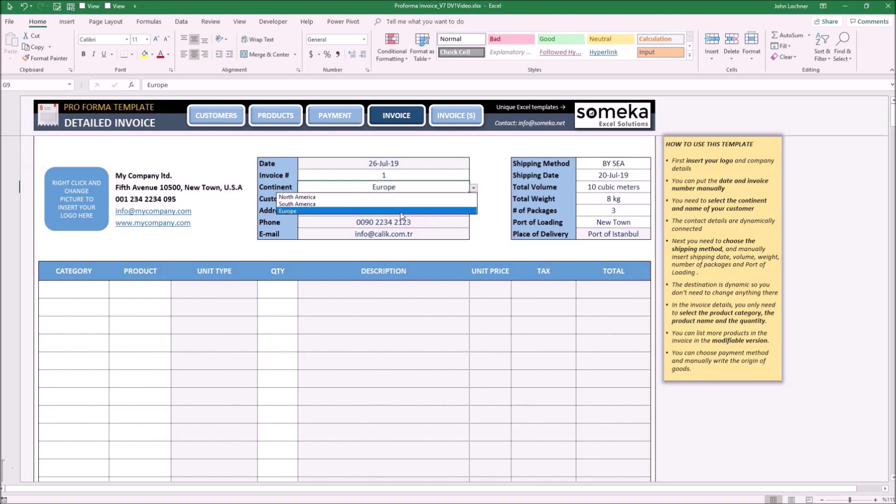
left_click(441, 204)
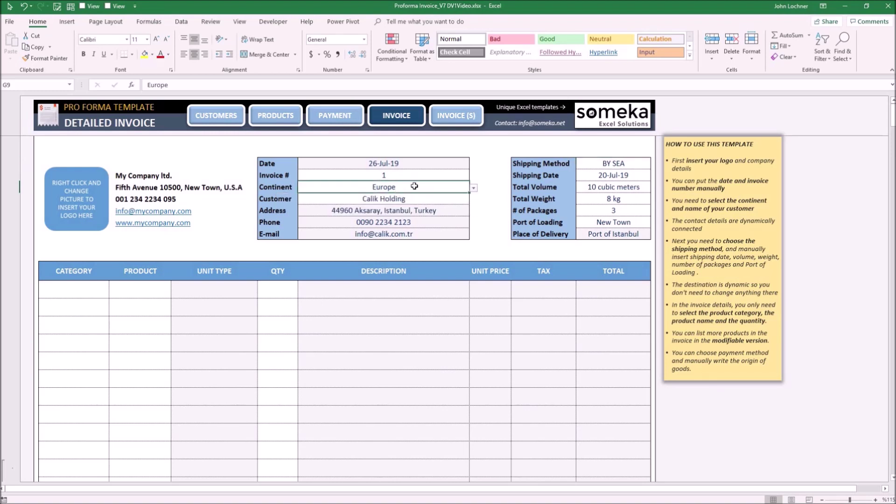
left_click(467, 199)
left_click(473, 199)
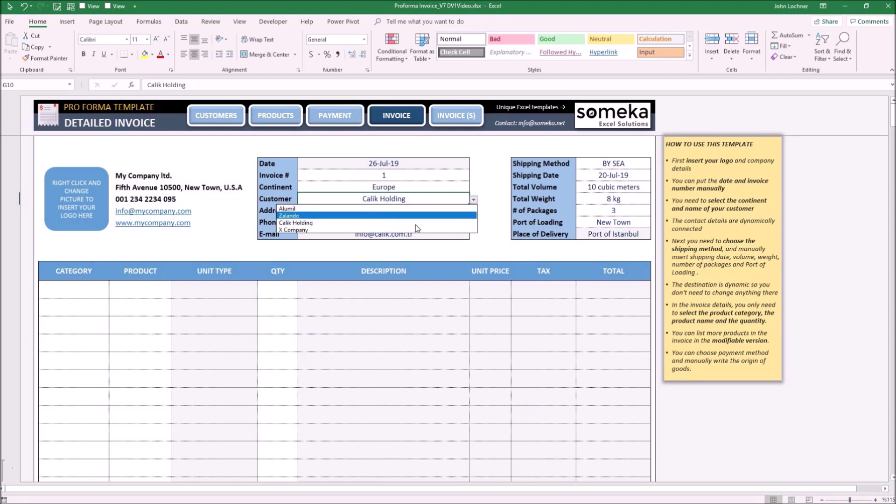
left_click(418, 229)
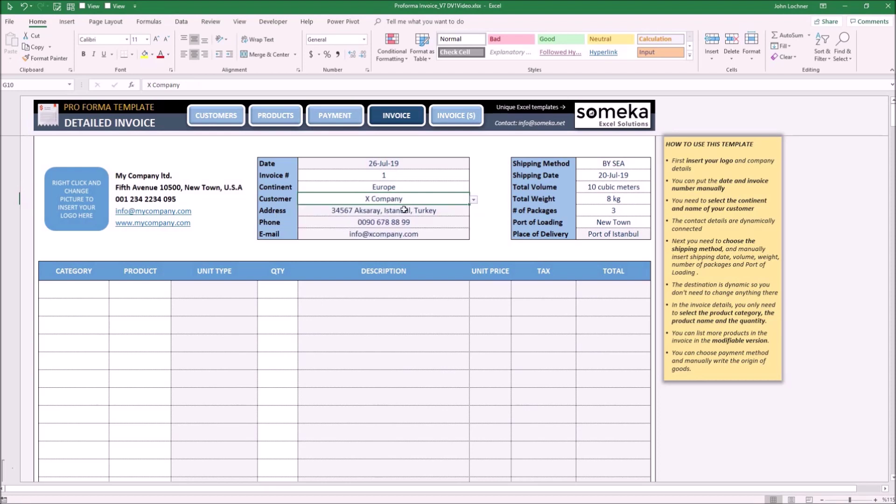
left_click_drag(404, 210, 405, 235)
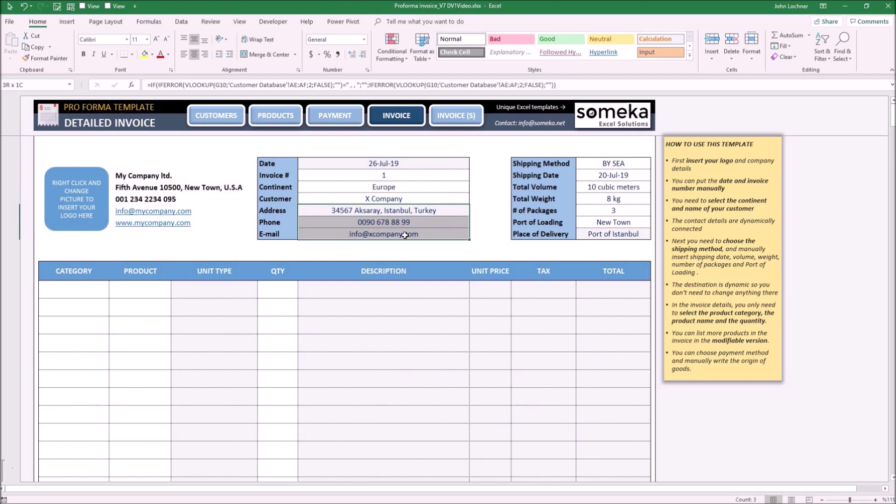
left_click(621, 165)
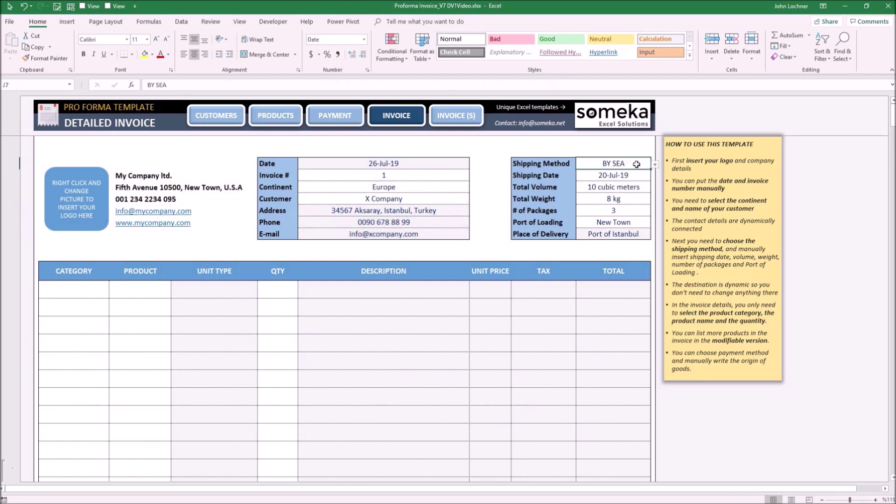
left_click(655, 164)
left_click(626, 172)
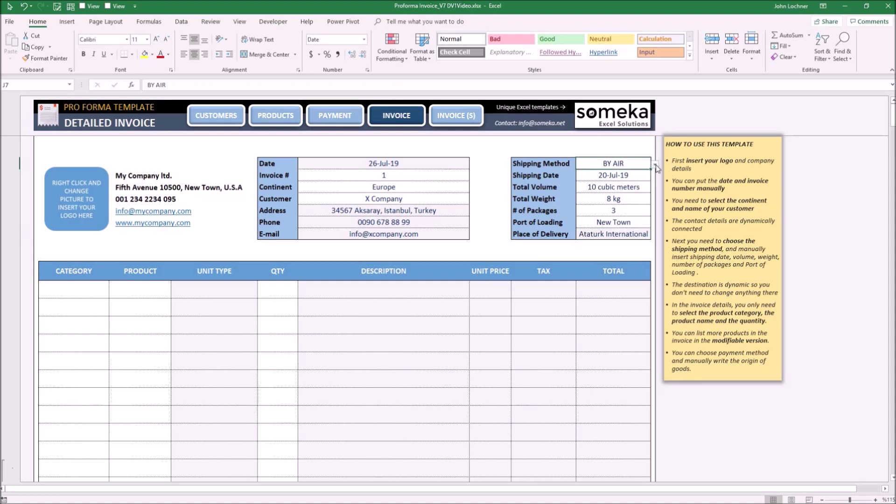
left_click(656, 166)
left_click(617, 179)
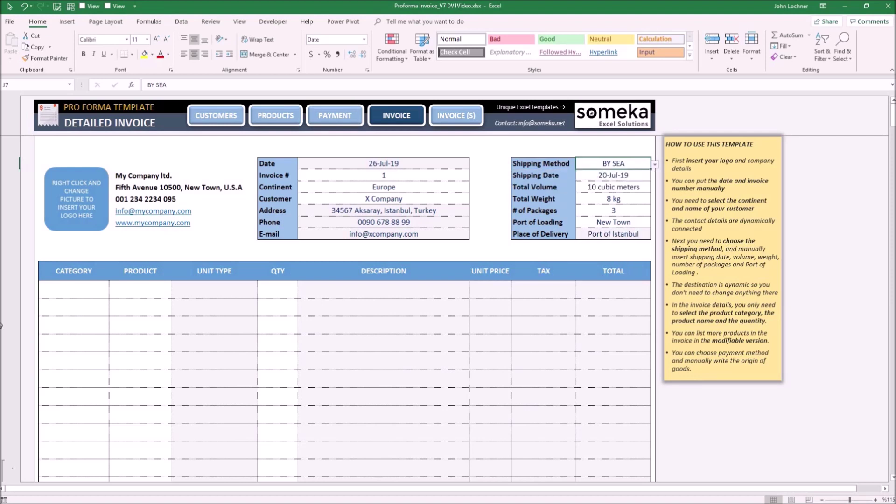
left_click_drag(615, 176, 615, 221)
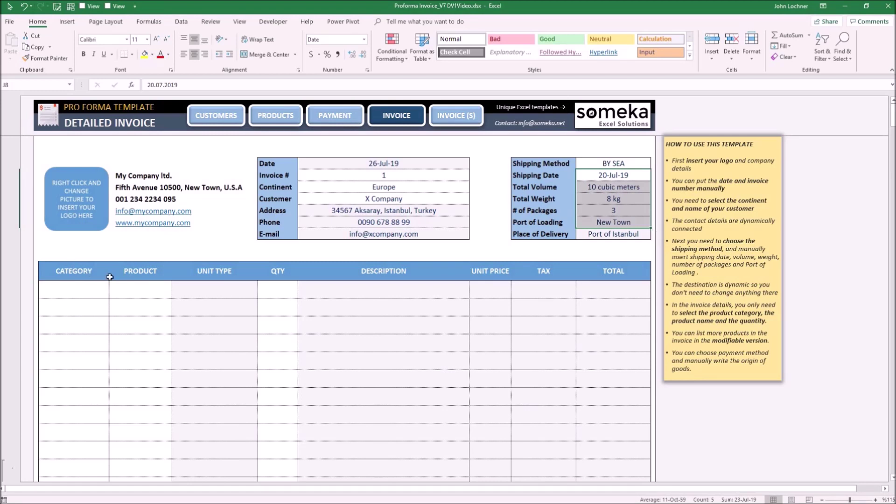
scroll(105, 259, "down", 1)
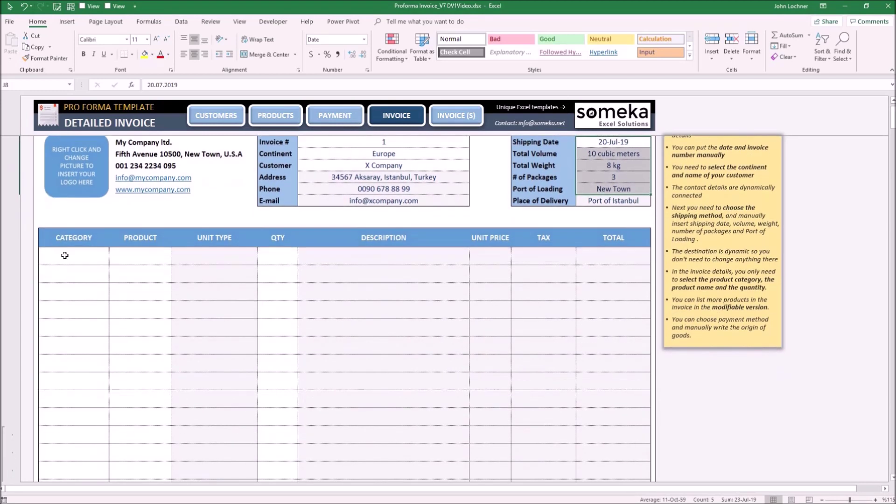
Step: Fill the first invoice line with category Toys, product RC Car and quantity 1000
left_click(71, 256)
left_click(113, 260)
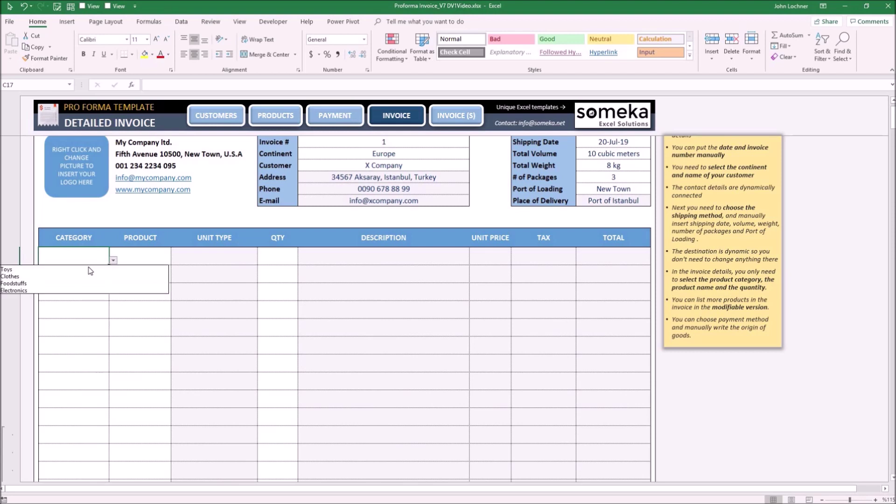
left_click(140, 268)
left_click(138, 255)
left_click(175, 260)
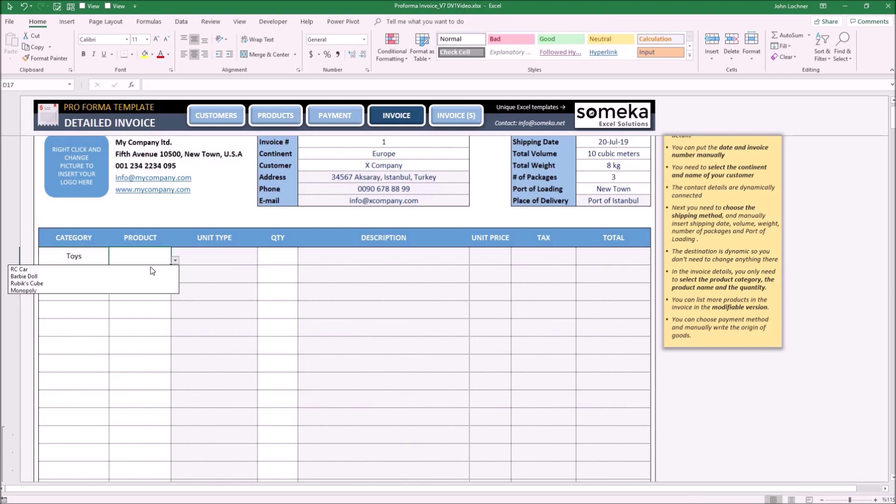
left_click(111, 270)
left_click(275, 256)
type("1")
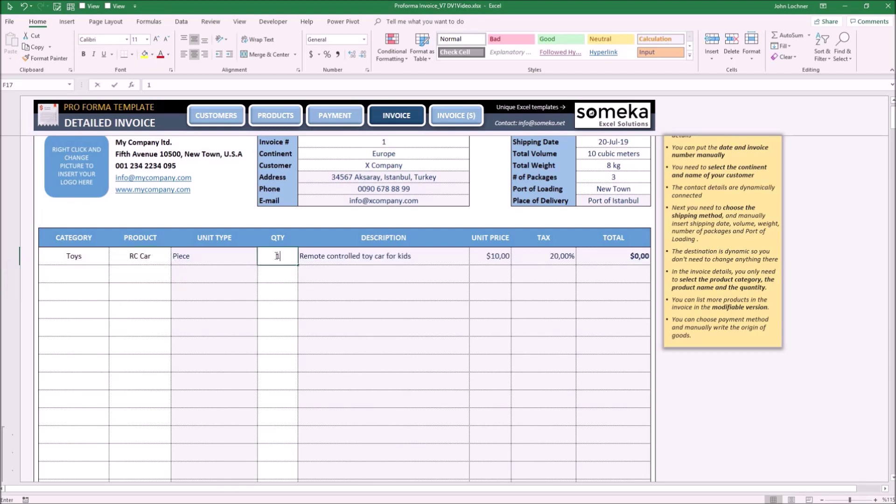
type("000")
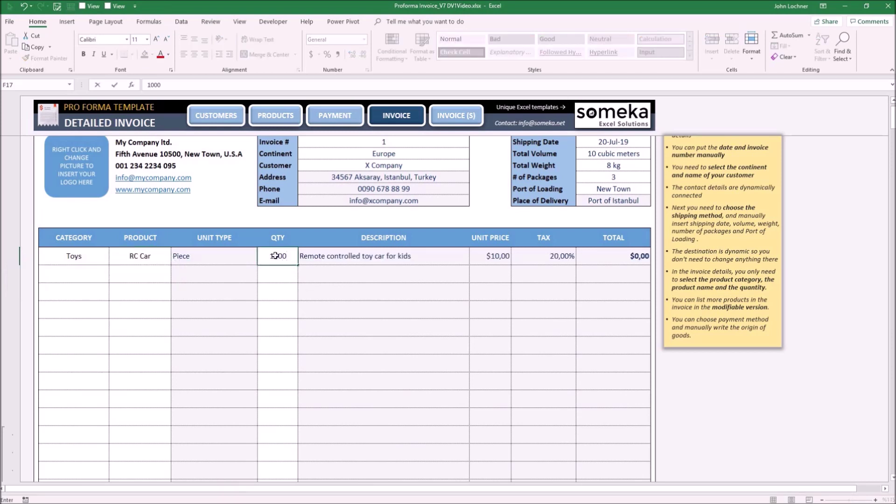
key("Return")
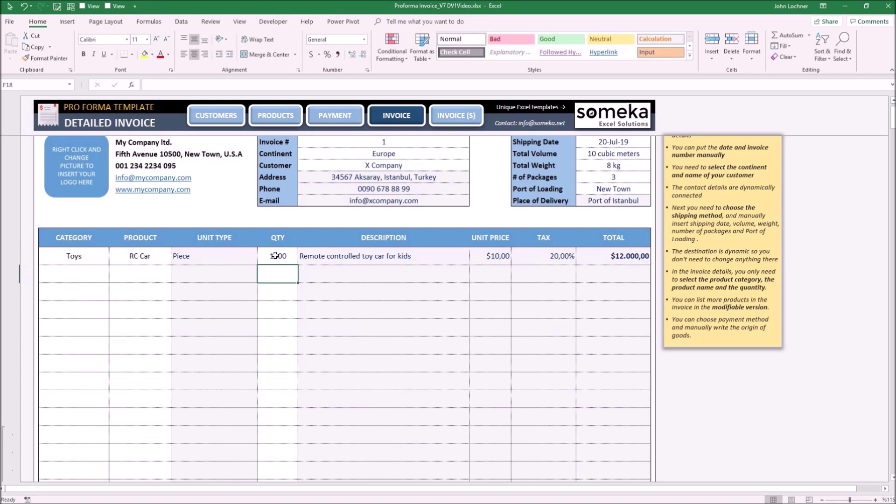
scroll(407, 323, "down", 2)
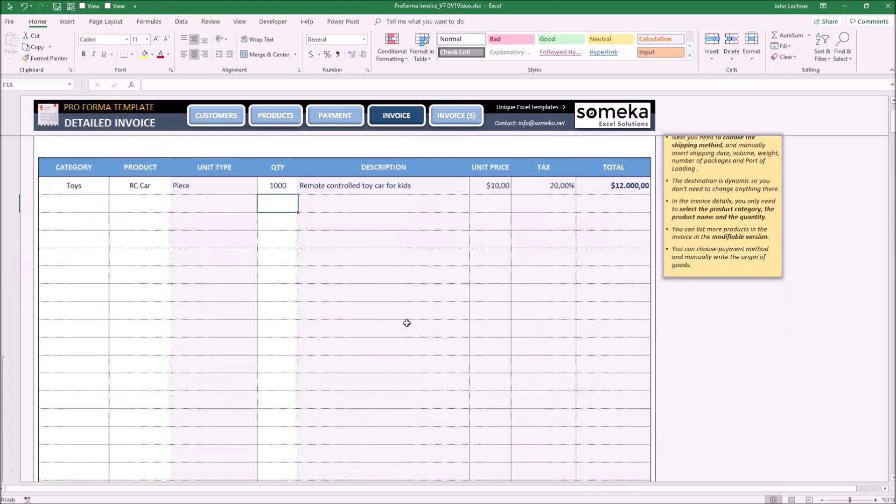
scroll(407, 323, "down", 3, "ctrl")
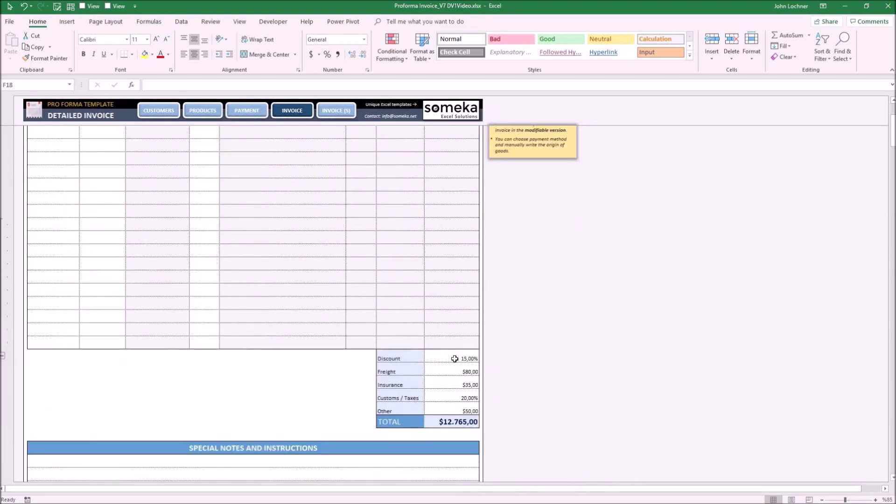
left_click(453, 358)
key("Down")
key("Down")
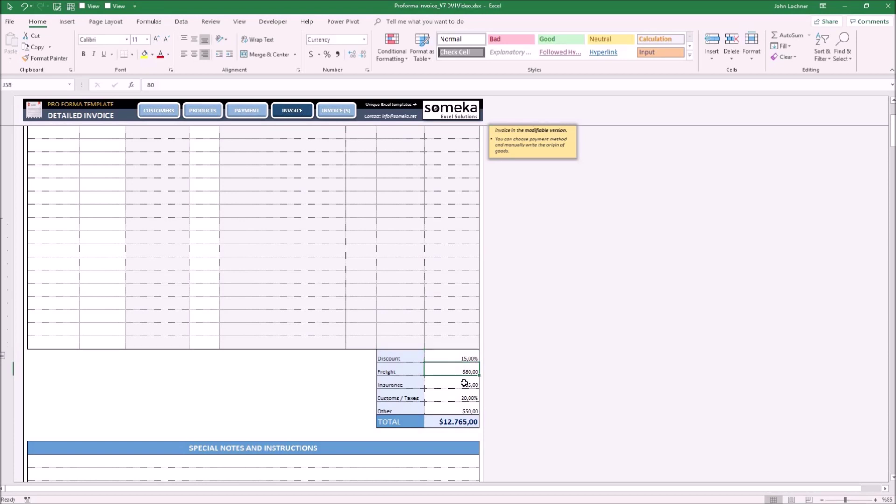
key("Down")
key("Down")
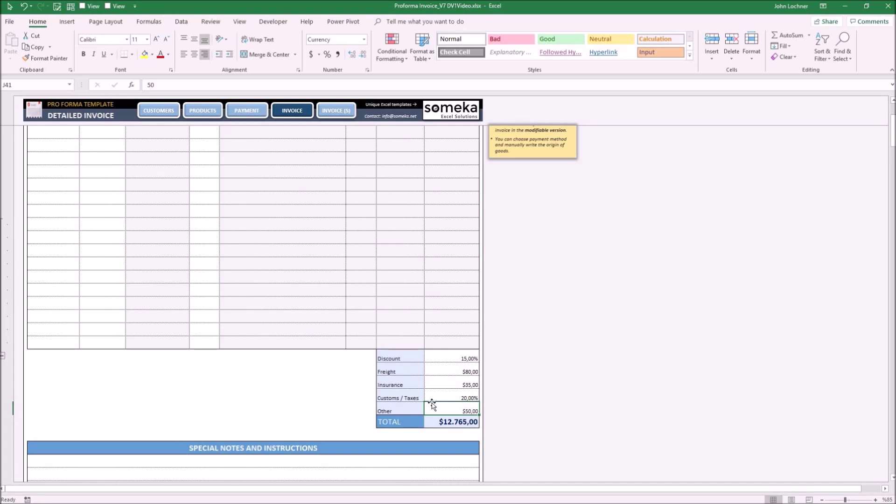
scroll(395, 372, "down", 5)
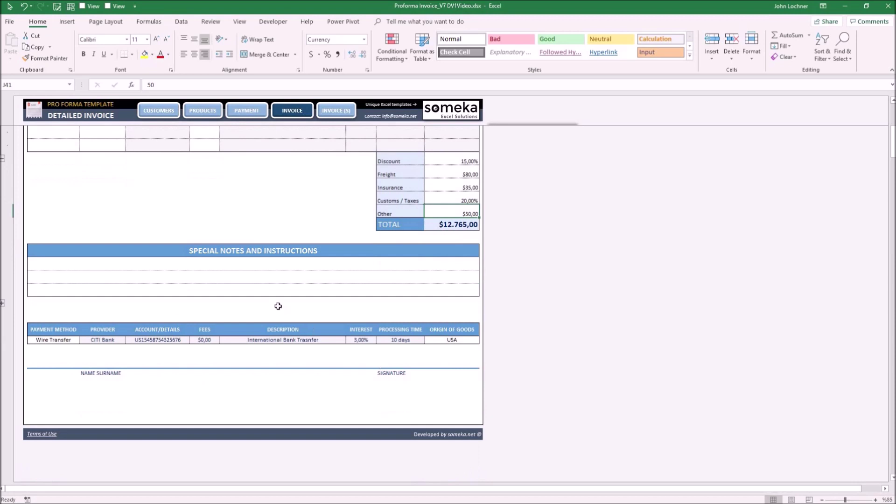
left_click_drag(293, 263, 299, 288)
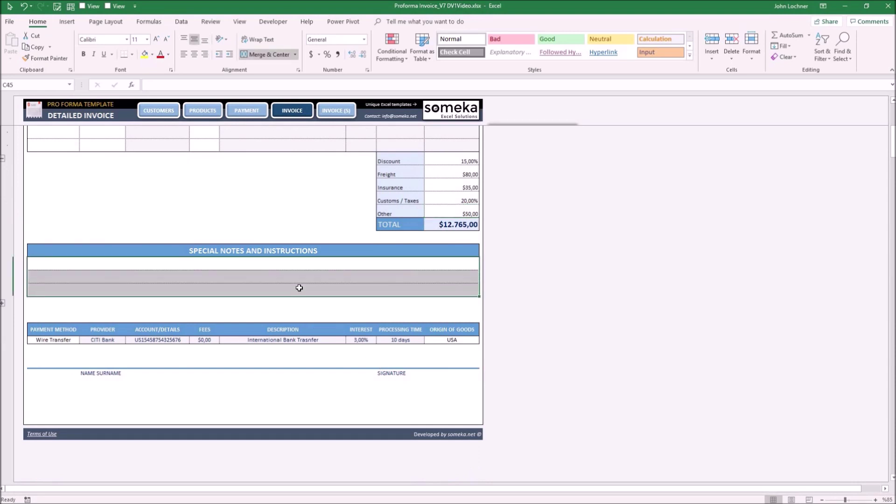
left_click(282, 263)
left_click_drag(286, 284, 287, 291)
left_click(3, 304)
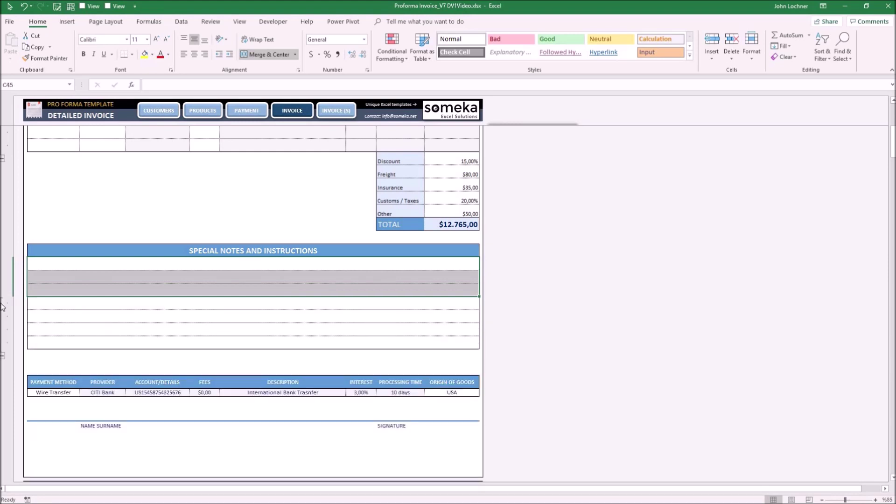
left_click(3, 304)
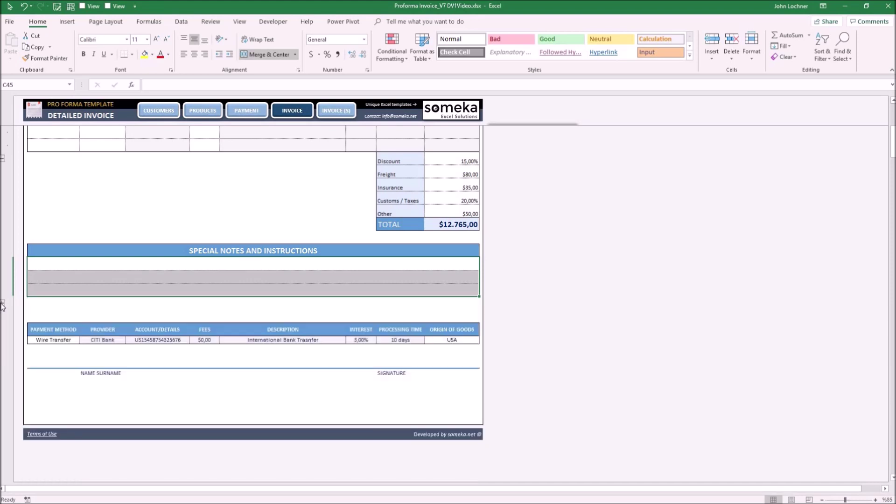
left_click(60, 341)
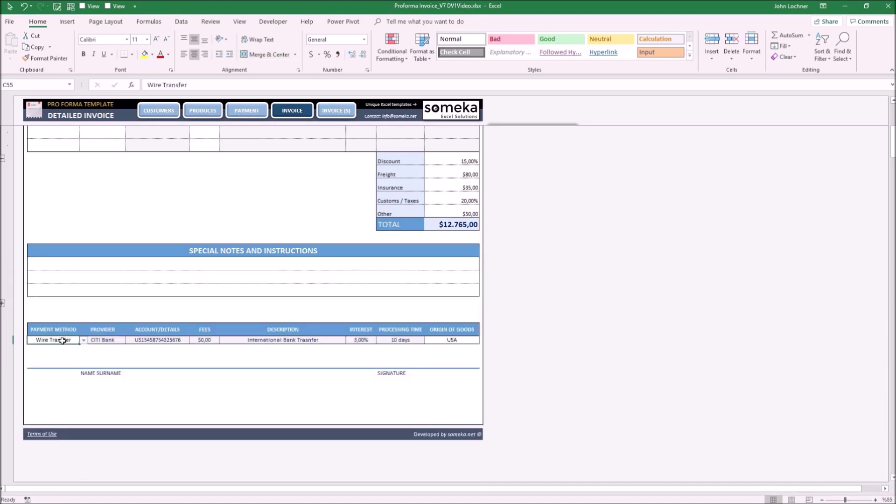
left_click(84, 341)
left_click(70, 347)
Step: Return to the top of the Detailed Invoice and switch to the INVOICE (S) Simple Invoice sheet
key("ctrl+Home")
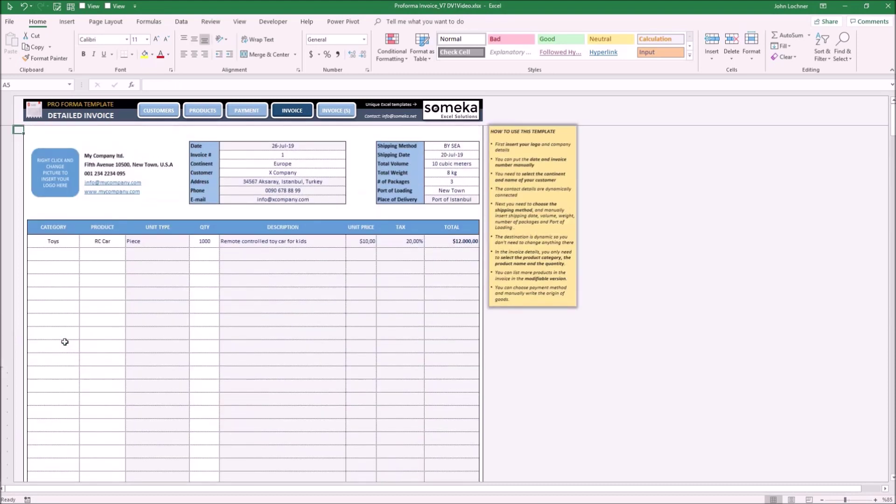
left_click(341, 113)
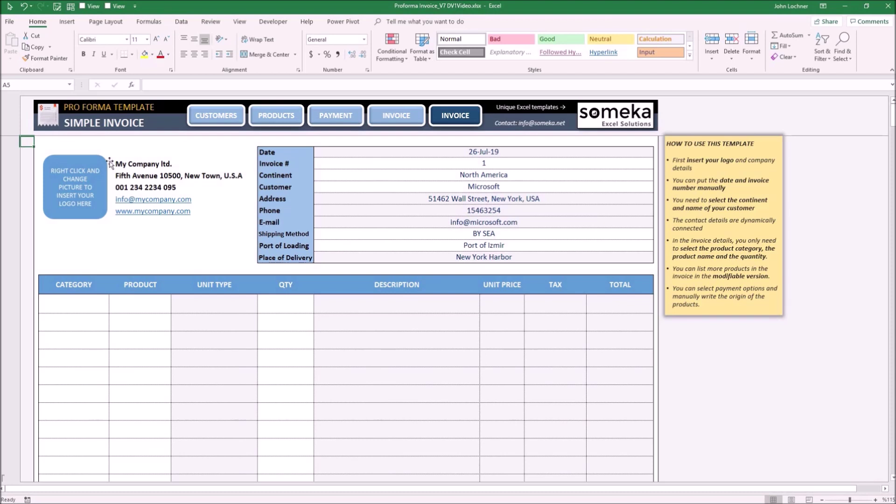
Step: Change the Simple Invoice's continent to Europe and its shipping method to BY AIR
left_click(486, 163)
left_click(649, 175)
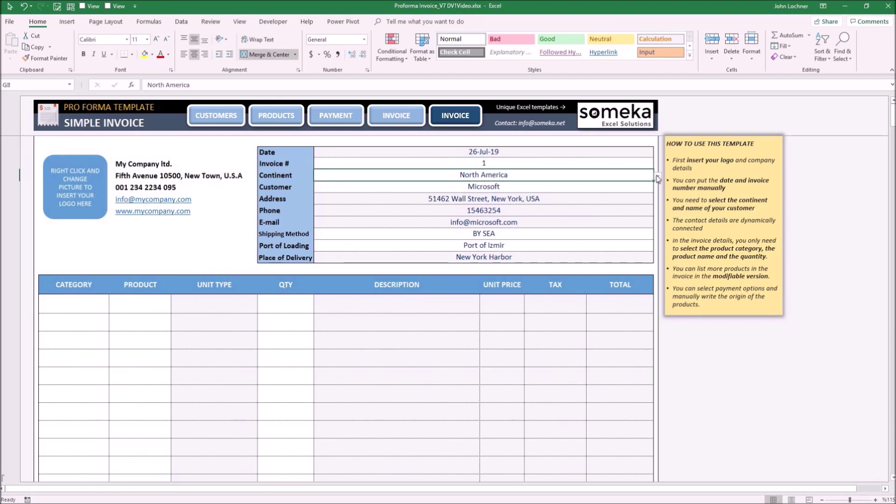
left_click(658, 177)
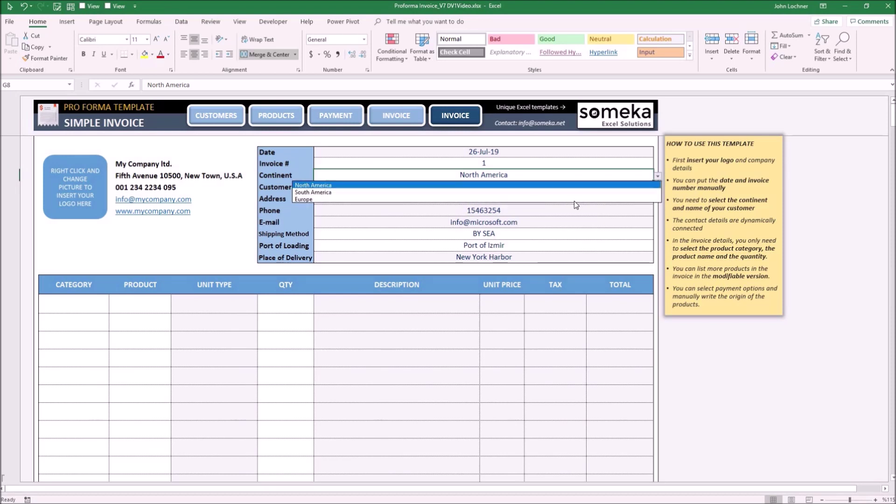
left_click(566, 195)
left_click(652, 188)
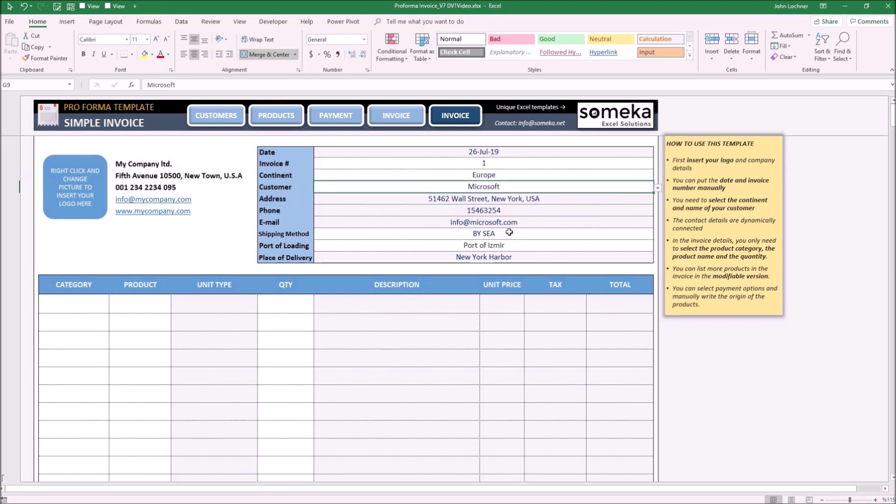
left_click(621, 233)
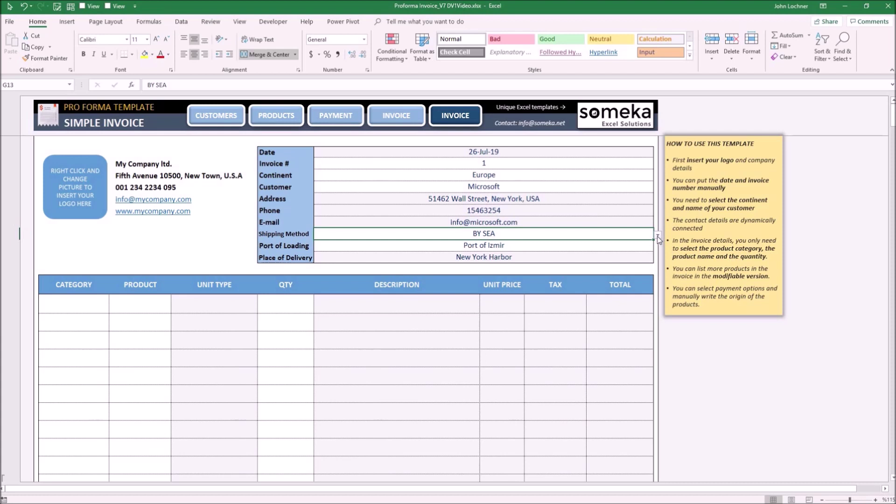
left_click(658, 235)
left_click(600, 244)
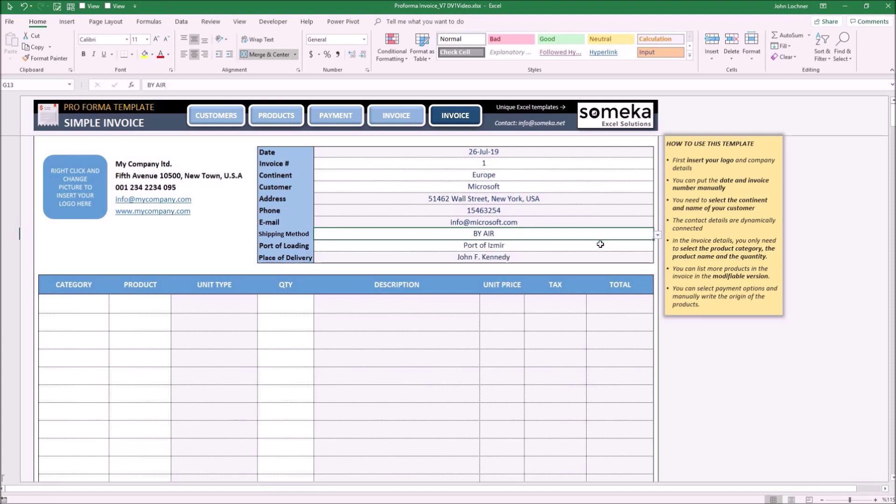
Step: Fill the first line item with category Toys, product RC Car and quantity 100
left_click(84, 309)
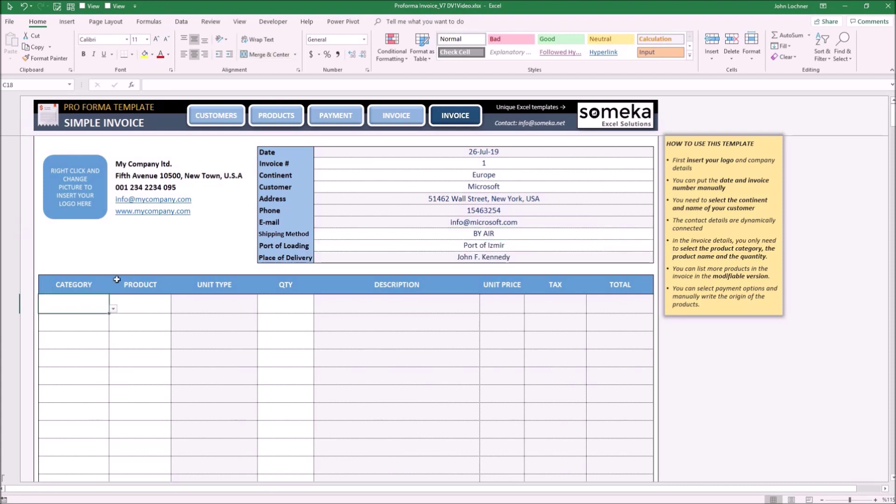
scroll(116, 280, "down", 1)
key("alt+Down")
left_click(98, 284)
left_click(147, 271)
left_click(175, 276)
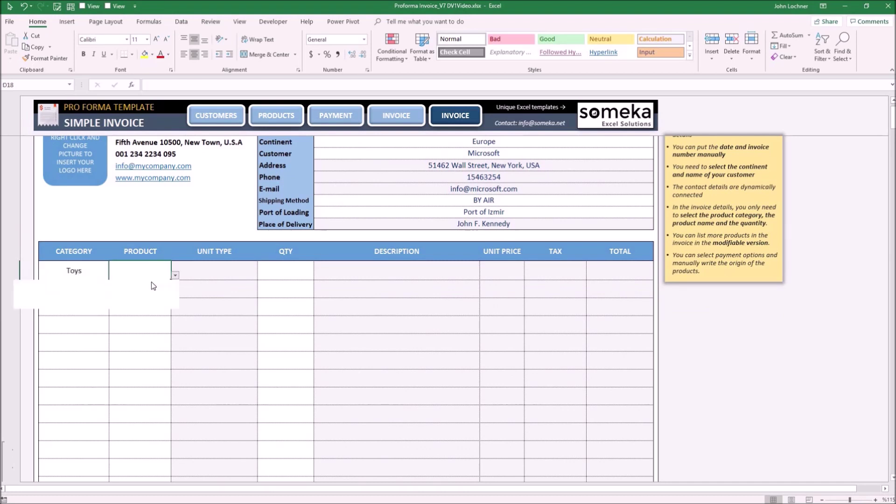
key("Return")
left_click(282, 268)
type("100")
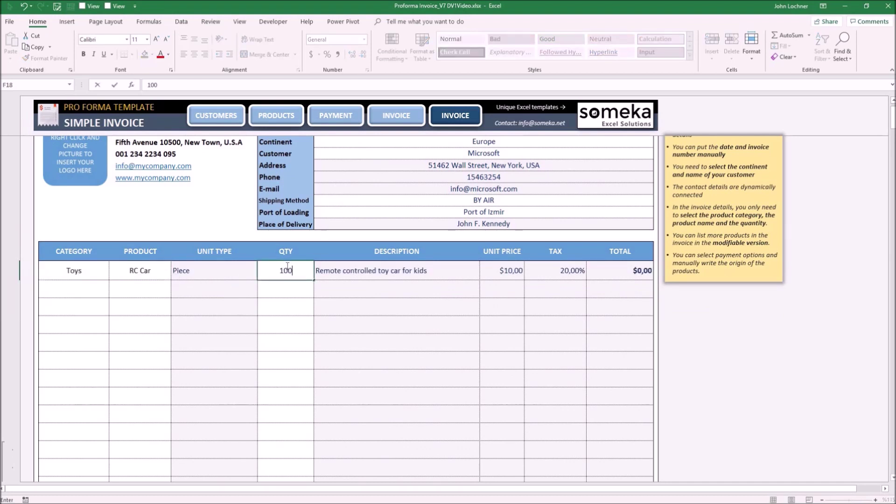
key("Return")
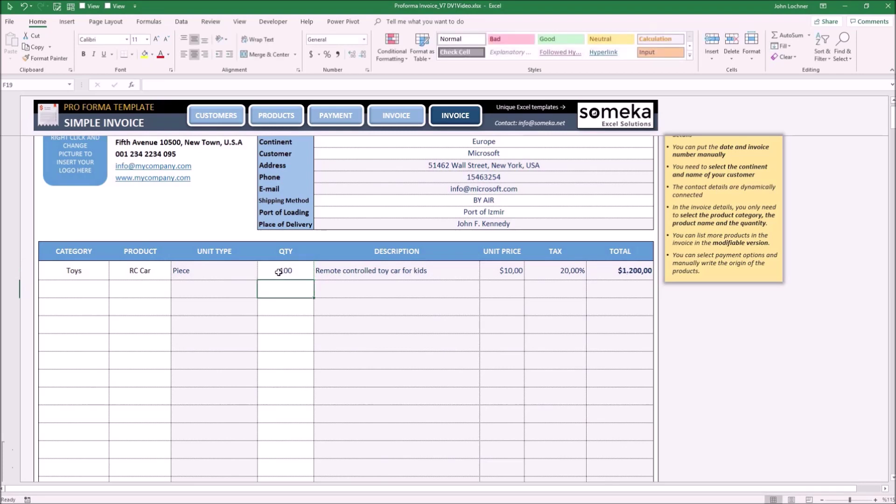
scroll(280, 275, "down", 1)
scroll(280, 266, "down", 5)
scroll(280, 262, "down", 2)
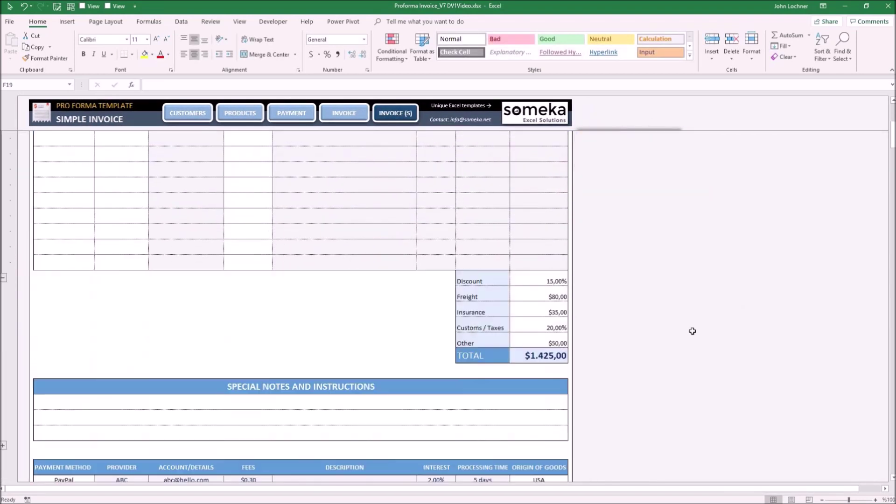
left_click_drag(547, 281, 538, 339)
scroll(520, 325, "down", 1)
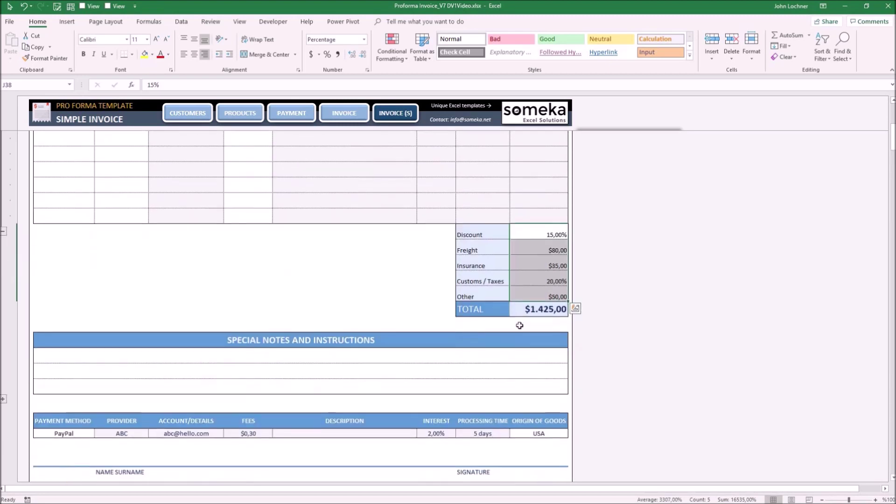
scroll(519, 325, "down", 1, "ctrl")
scroll(499, 306, "up", 1)
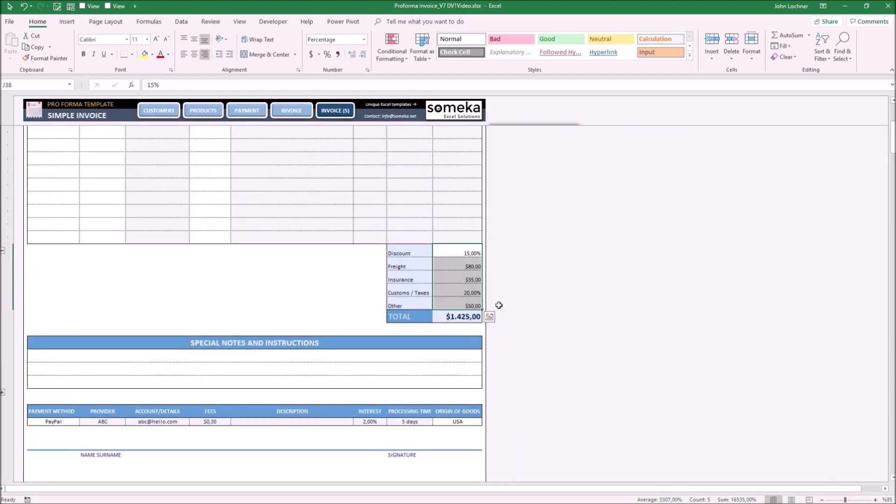
left_click(460, 316)
left_click_drag(144, 358, 146, 385)
scroll(55, 391, "down", 1)
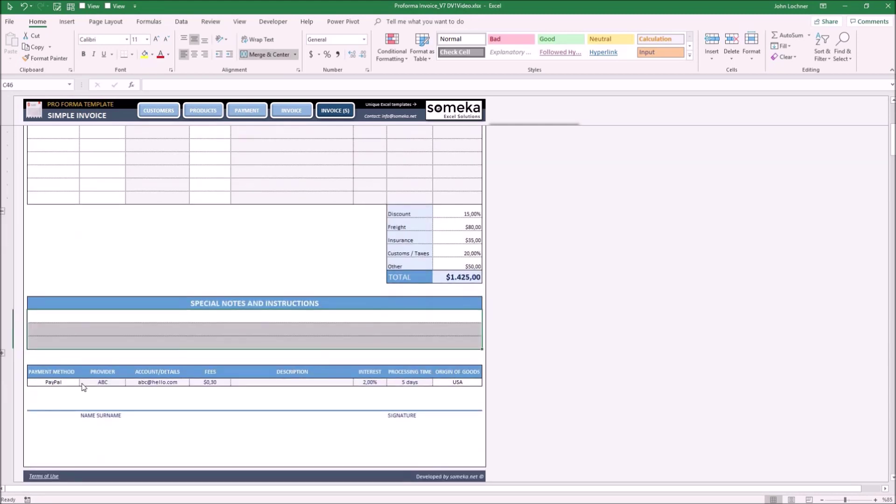
left_click(75, 384)
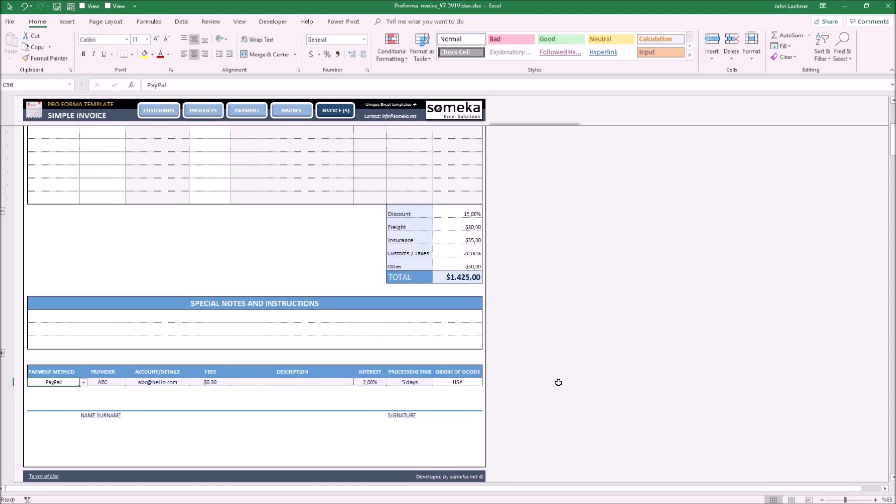
key("ctrl+Home")
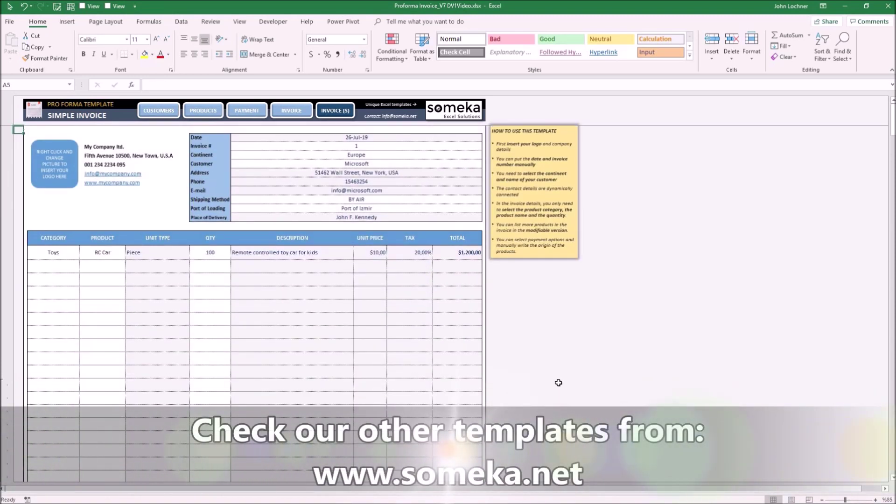